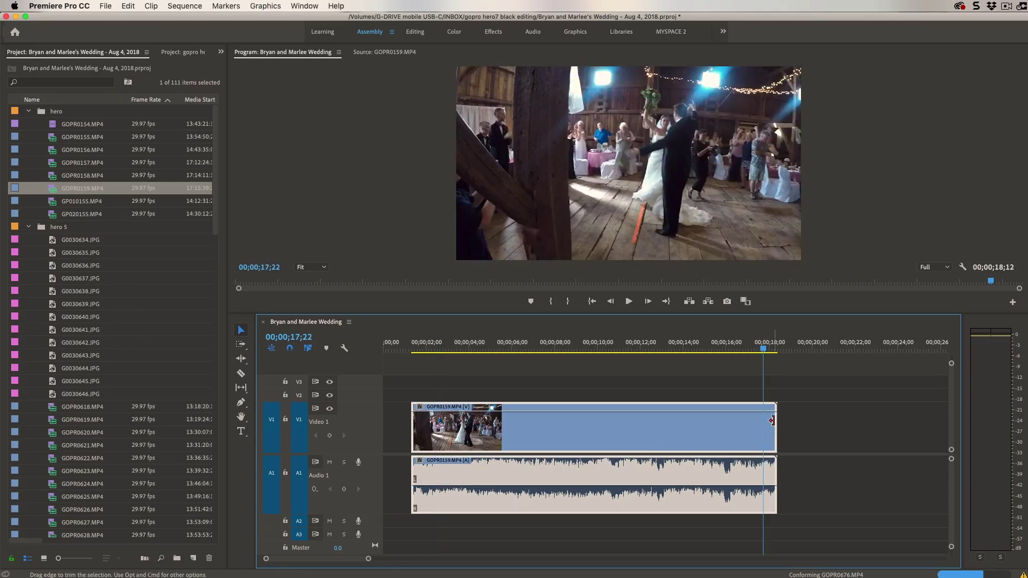
Shorten the end of GOPR0159 and place GP010155.MP4 after the cut pieces on V1/A1.
left_click_drag(776, 428, 737, 429)
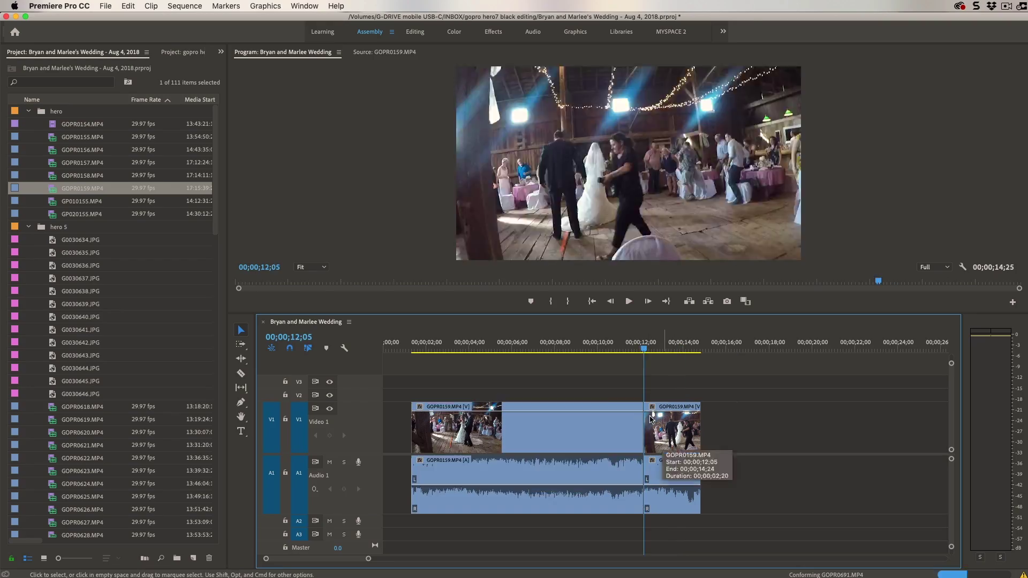
left_click_drag(82, 201, 666, 423)
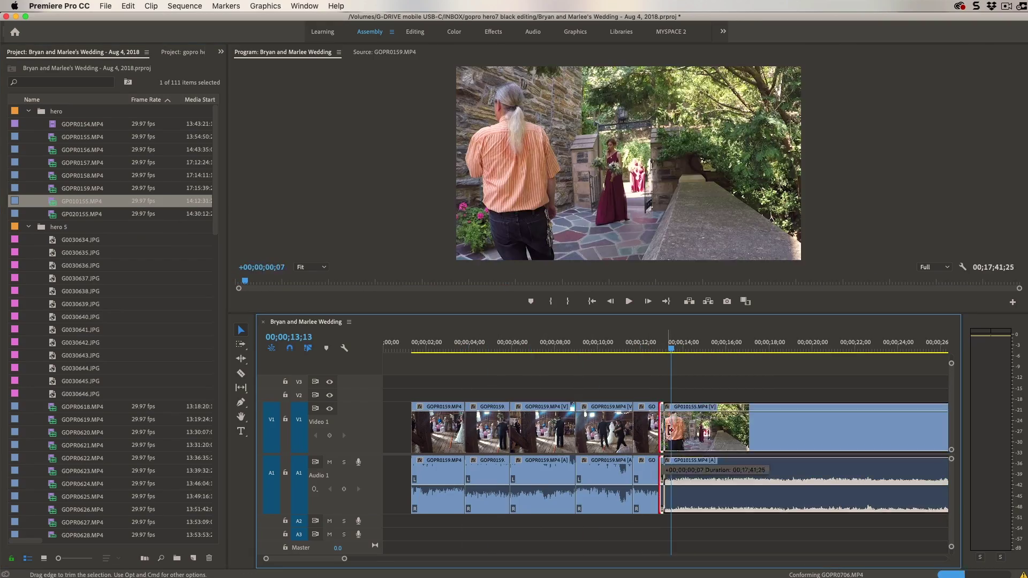
left_click(621, 349)
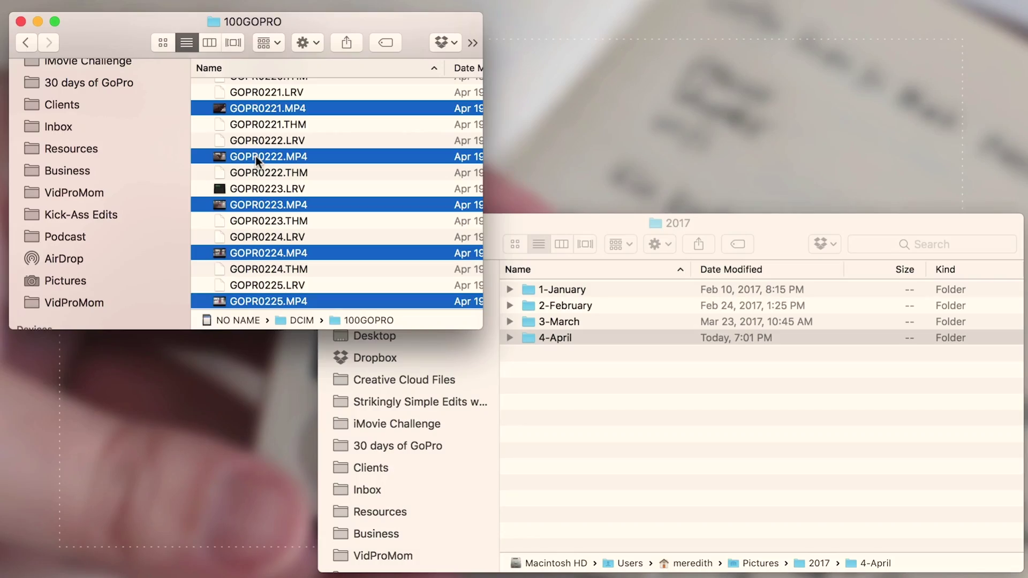
Copy the GoPro clips into the April folder, create the wedding project, and import the hero folders.
left_click_drag(255, 156, 529, 336)
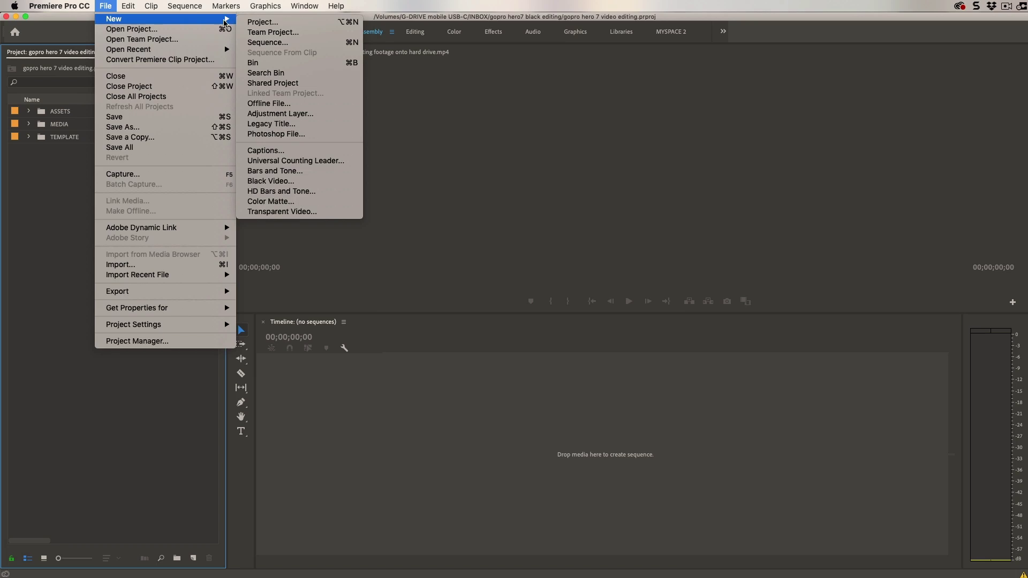
left_click(259, 22)
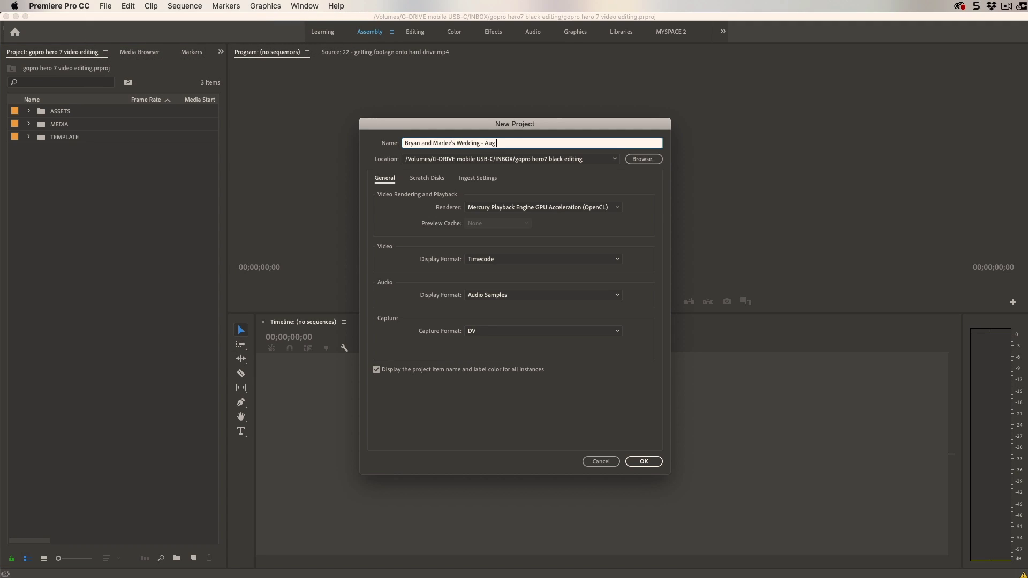
left_click(643, 462)
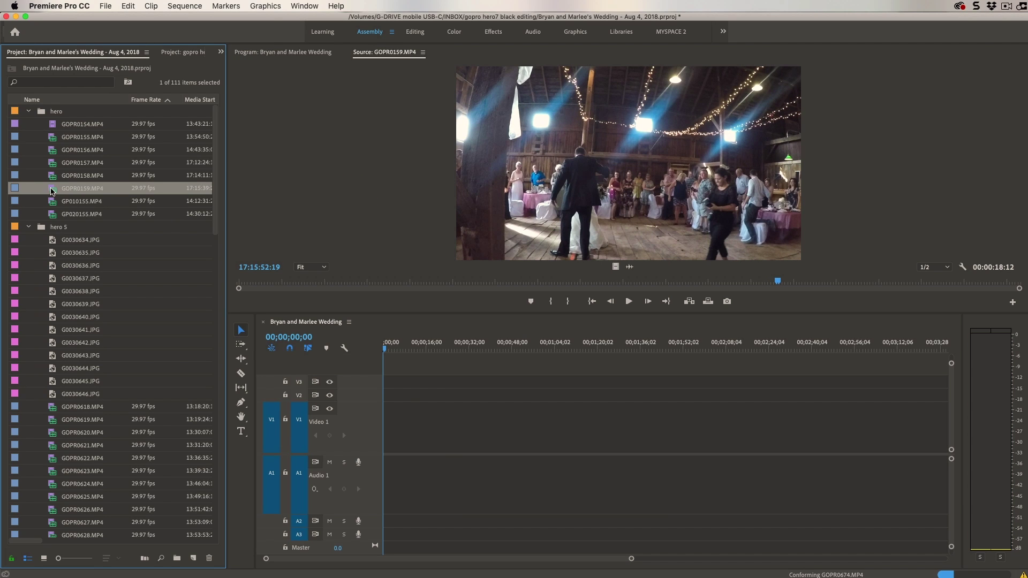
left_click_drag(82, 188, 387, 423)
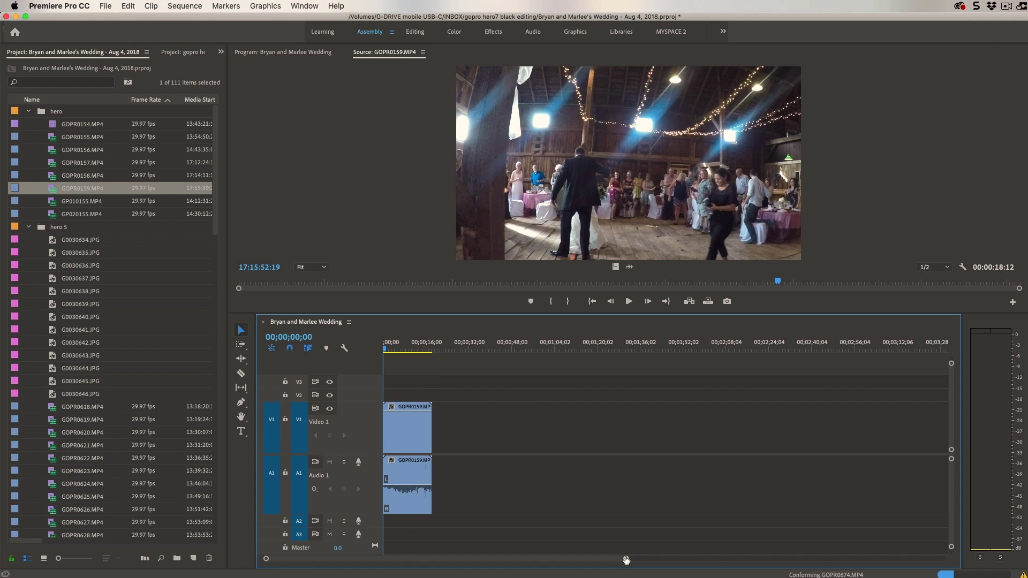
Trim 16 frames off the start of GOPR0159 and 12 frames off its end.
left_click_drag(626, 559, 368, 558)
key("space")
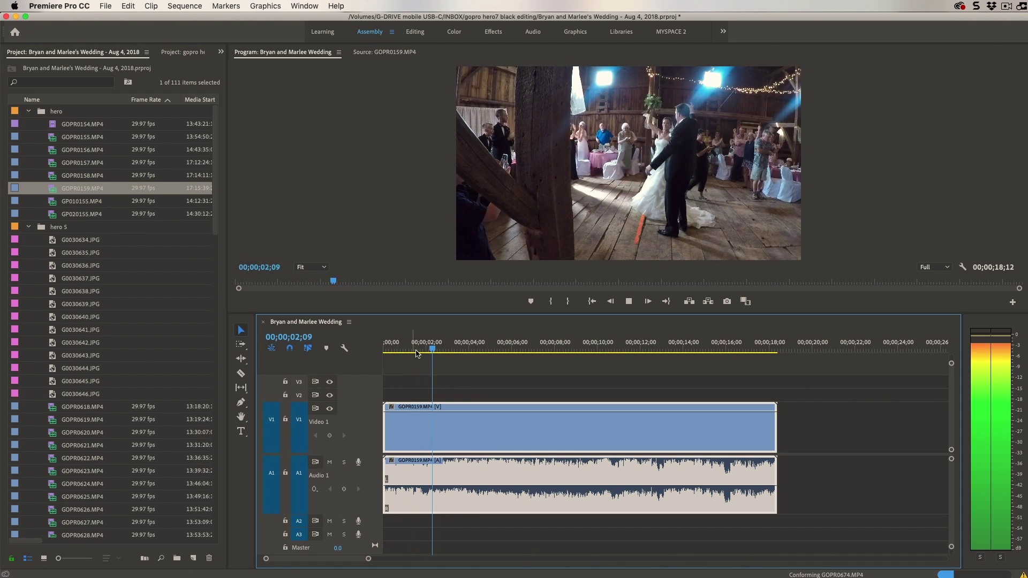
left_click(435, 347)
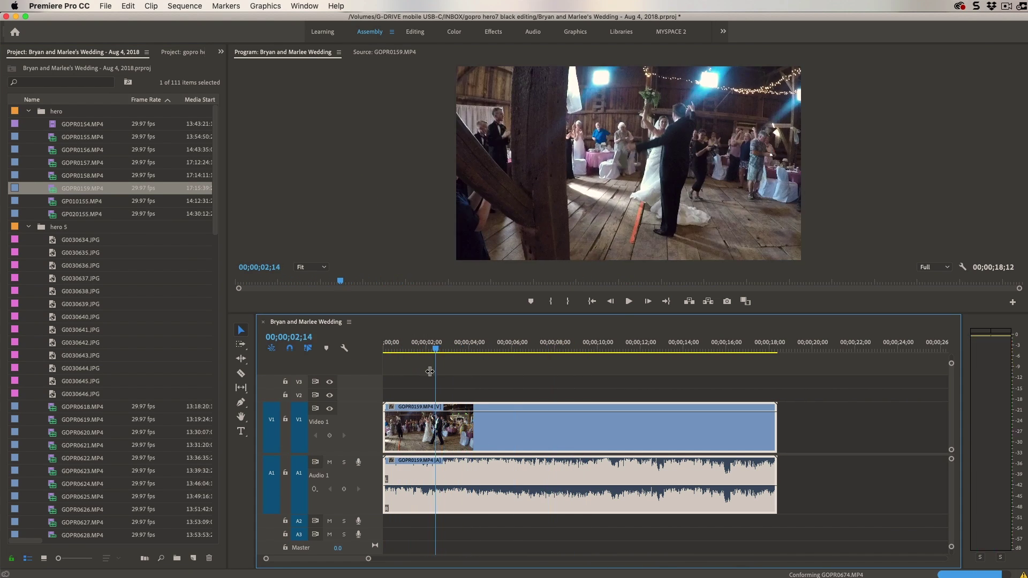
left_click_drag(386, 433, 412, 432)
left_click_drag(772, 435, 731, 428)
Cut GOPR0159 at 12;05 and 13;26, remove the piece between, and close the gap.
key("super+k")
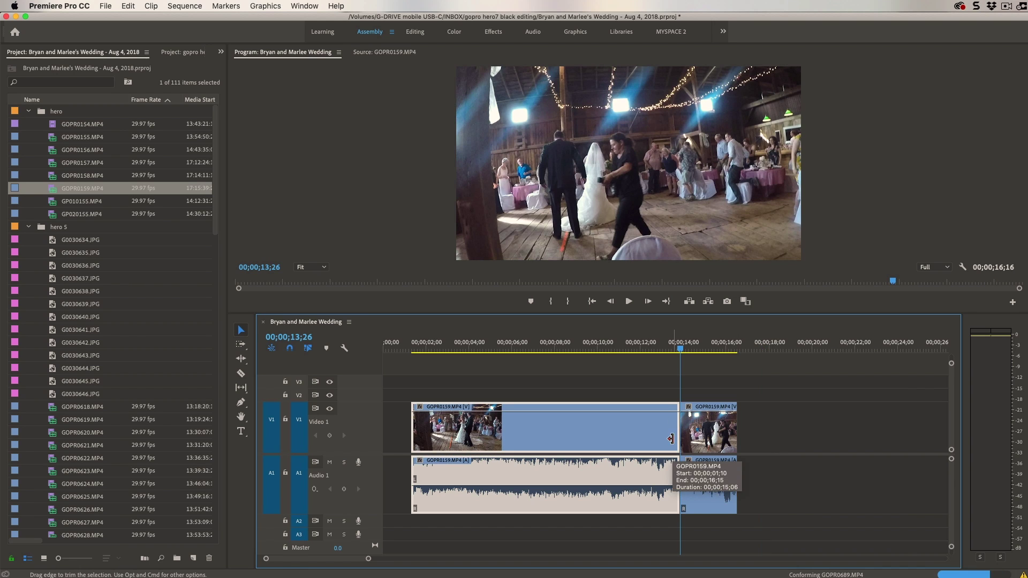
left_click(644, 346)
key("super+k")
left_click(663, 431)
key("Delete")
left_click(663, 431)
key("Delete")
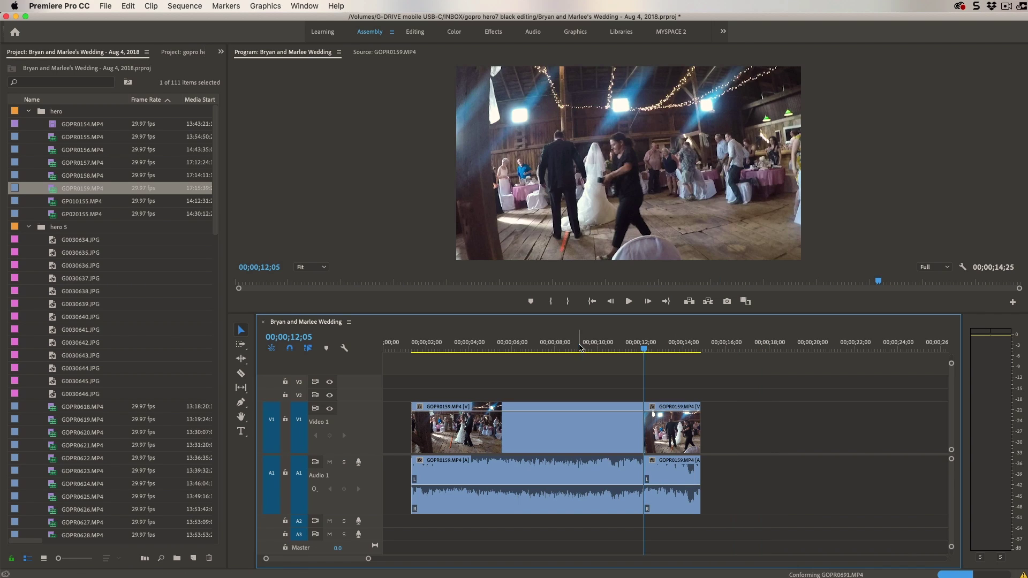
Split the clip at 03;25 and 05;01, reposition a cut piece, and close the gap.
left_click(578, 346)
key("super+k")
left_click(533, 346)
key("super+k")
left_click(465, 345)
key("super+k")
left_click(491, 345)
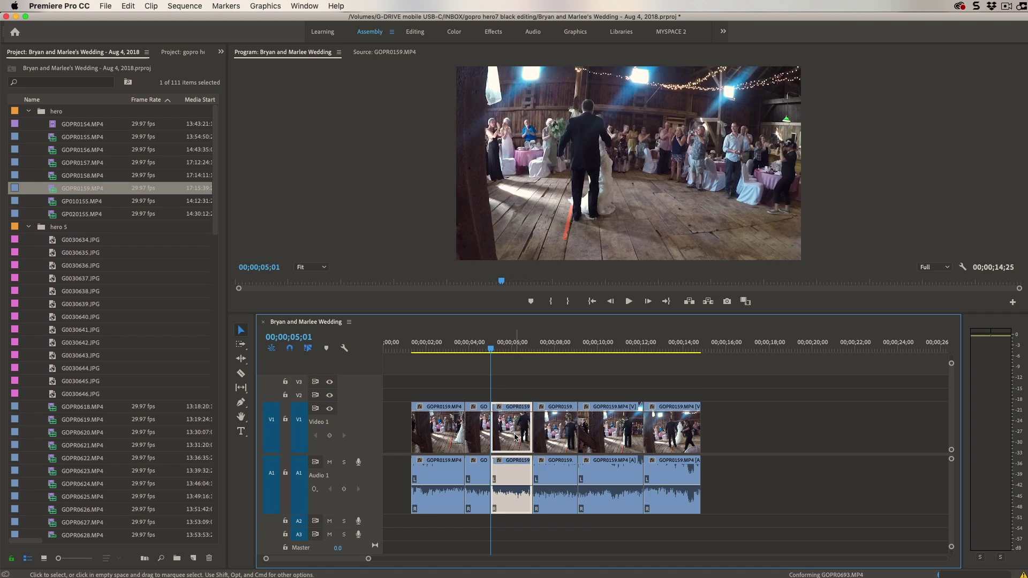
key("super+k")
left_click_drag(498, 459, 641, 453)
left_click(478, 429)
key("Delete")
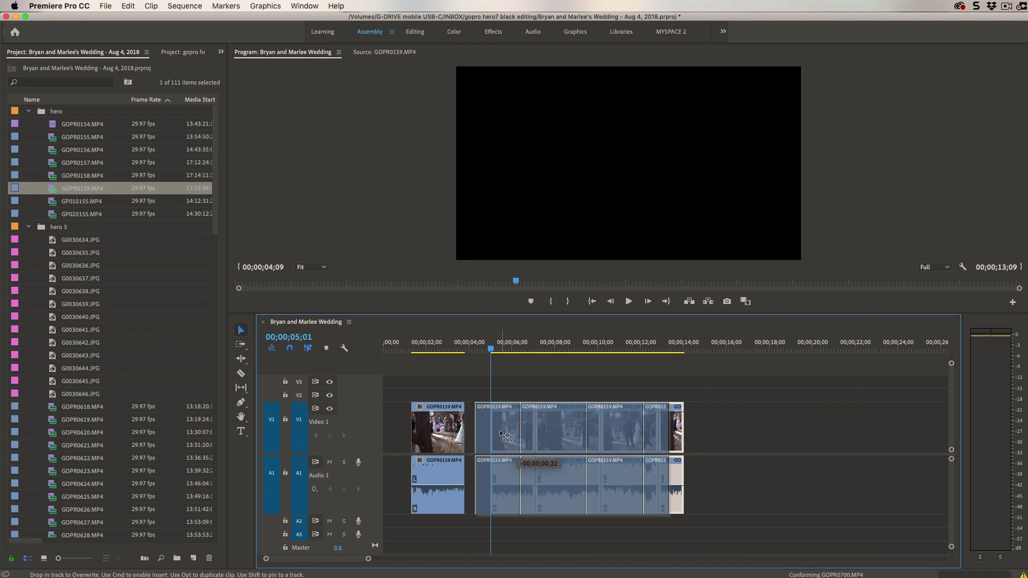
Add GP010155.MP4 at the end, cut it at 16;01 and 29;06, and ripple-delete the middle.
left_click_drag(80, 201, 676, 429)
scroll(609, 352, "right", 5)
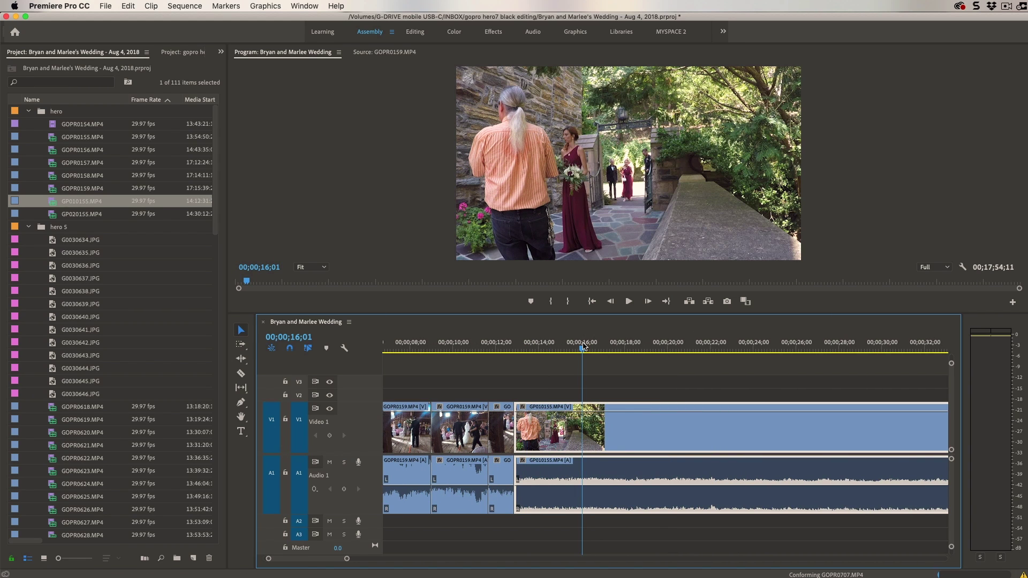
key("super+k")
left_click(865, 347)
key("super+k")
left_click(809, 438)
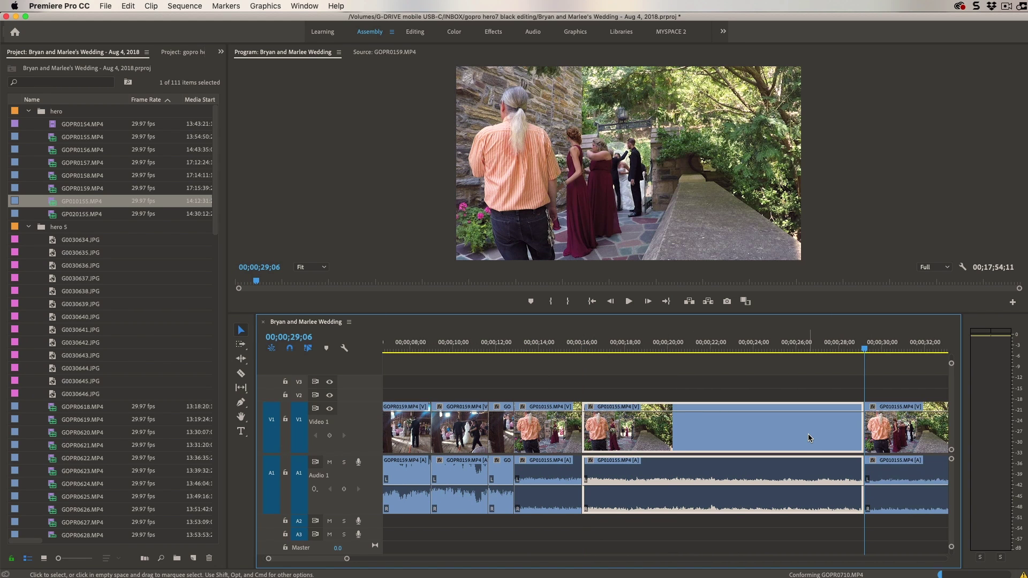
key("alt+Delete")
left_click_drag(599, 349, 489, 349)
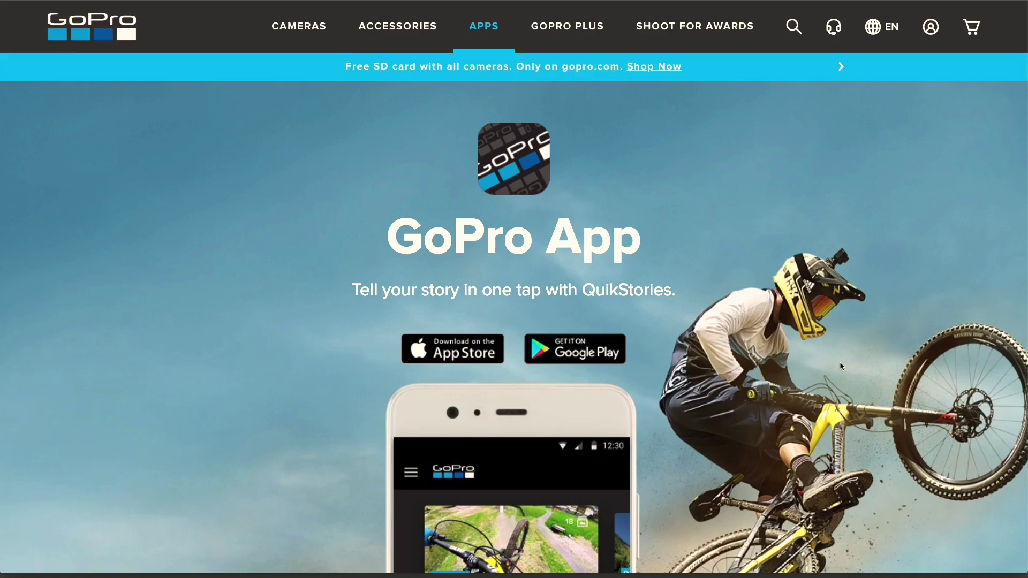
Scroll to 'More apps from GoPro' and open the Quik | Desktop product page.
scroll(840, 361, "down", 2)
scroll(841, 367, "down", 10)
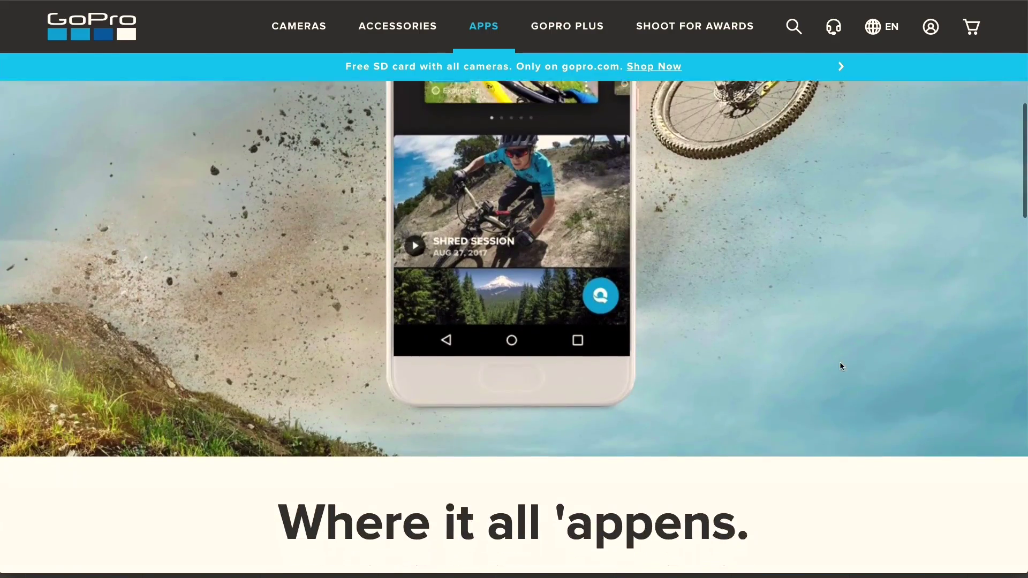
scroll(841, 366, "down", 15)
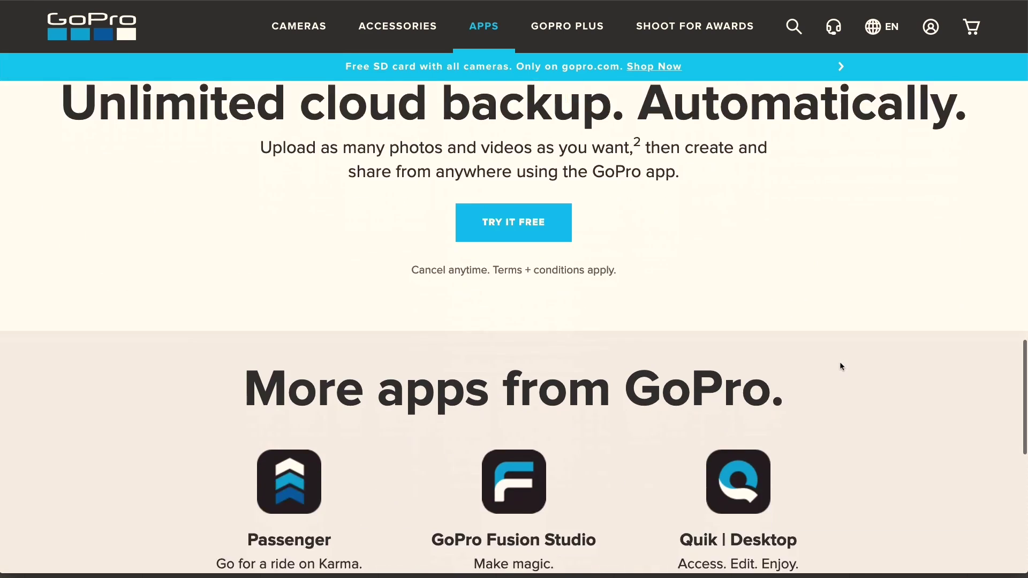
scroll(841, 366, "up", 2)
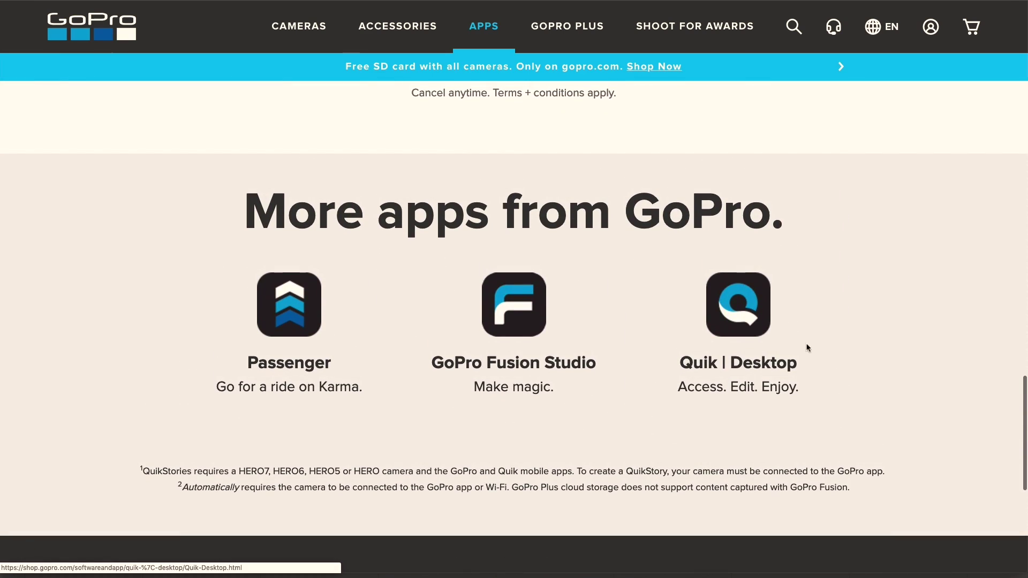
left_click(743, 325)
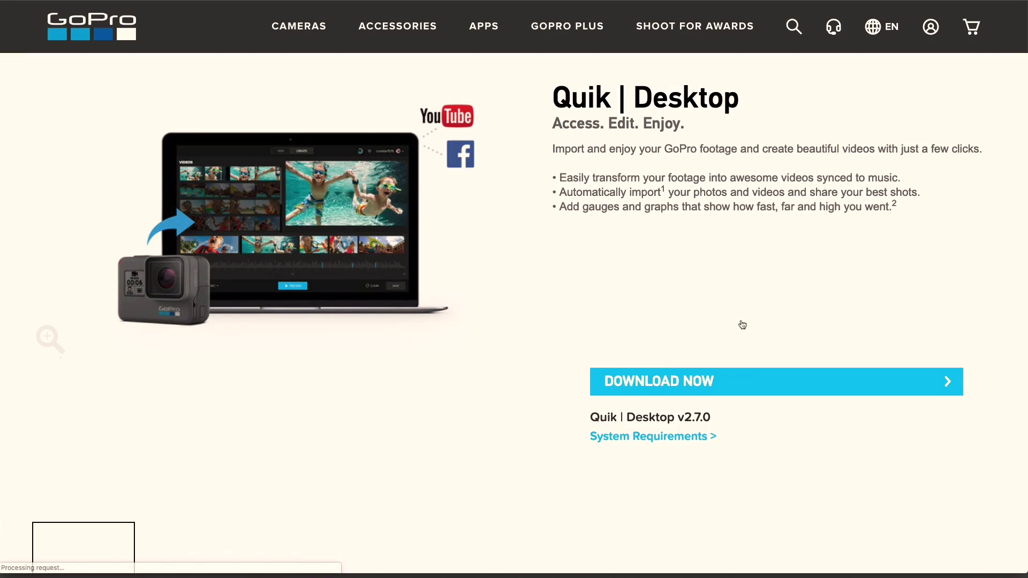
Read through the Quik | Desktop features down to the GoPro Plus section.
scroll(741, 323, "down", 3)
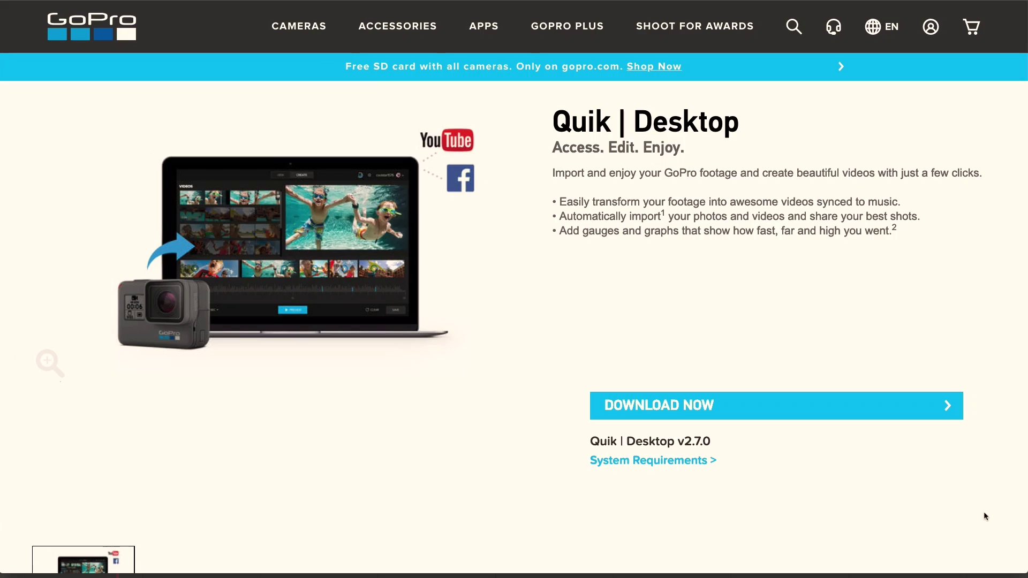
scroll(984, 516, "down", 7)
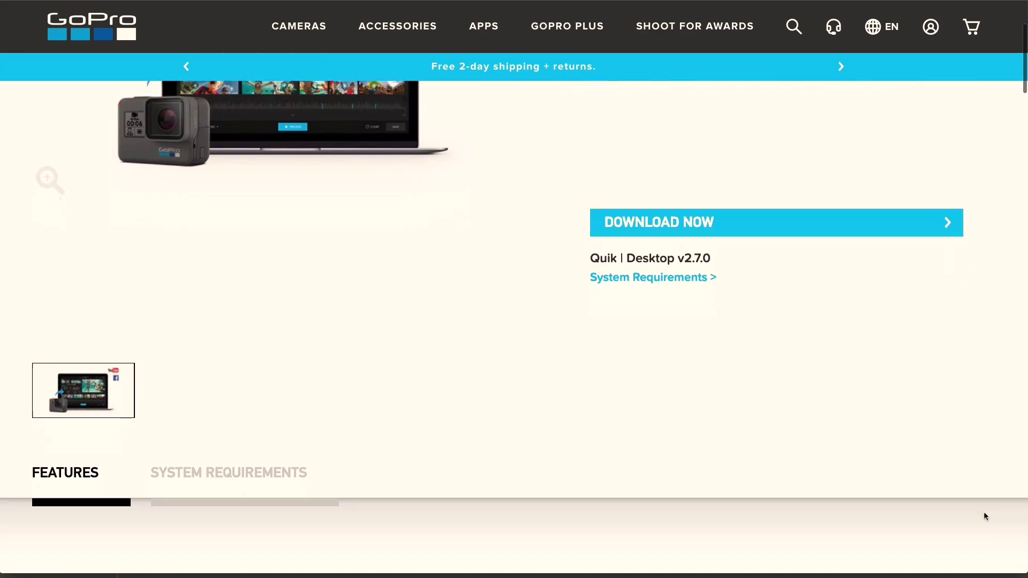
scroll(984, 515, "down", 19)
scroll(984, 516, "up", 1)
scroll(984, 516, "down", 7)
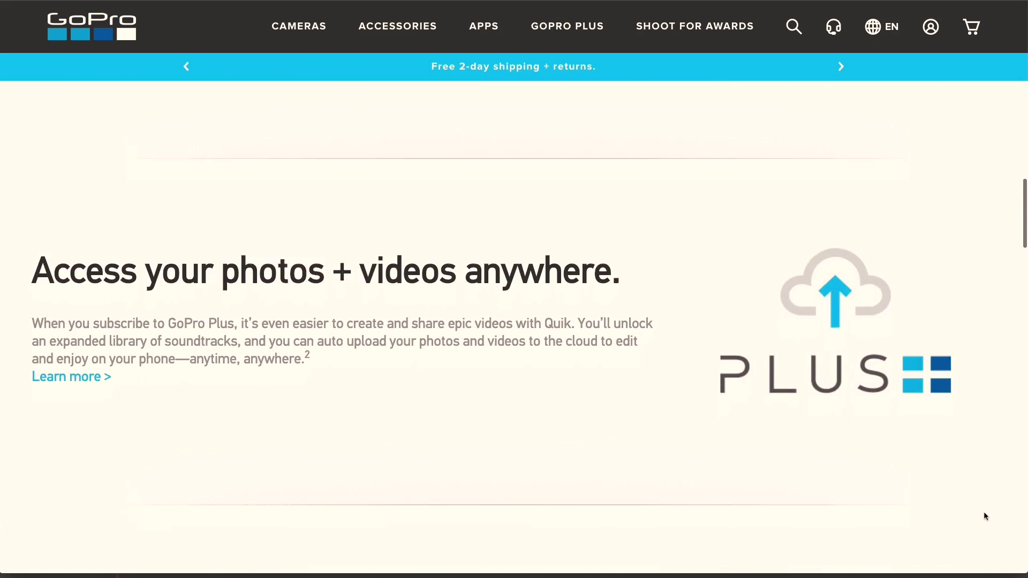
scroll(985, 516, "down", 8)
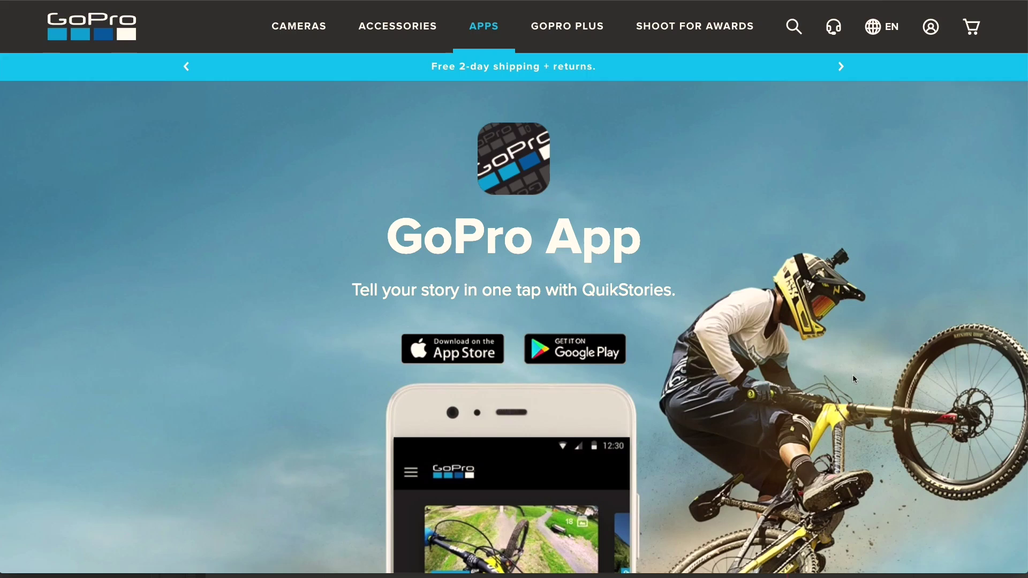
scroll(852, 375, "down", 3)
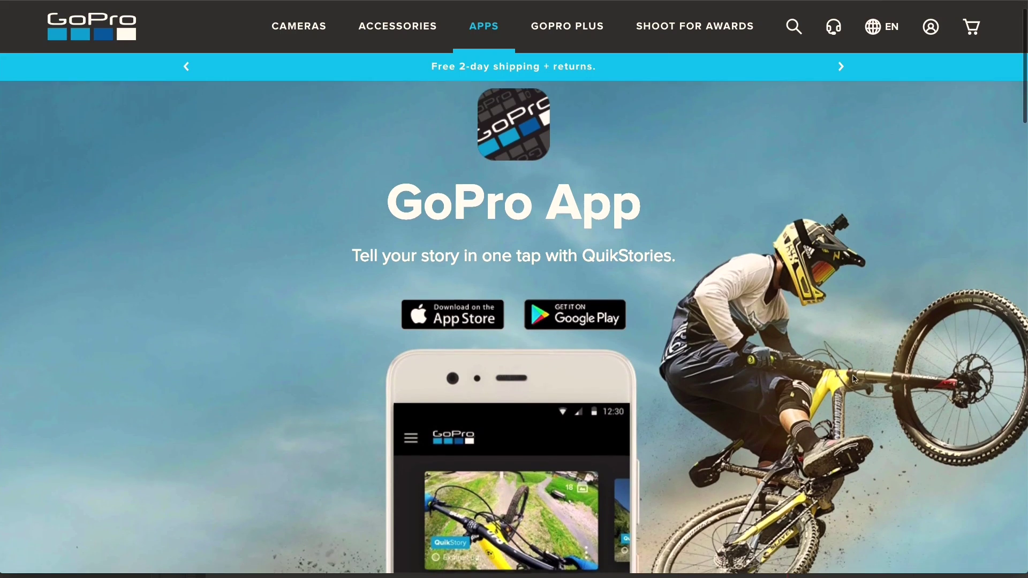
Scroll the GoPro App page past the phone mockup to the 'Where it all 'appens.' features.
scroll(852, 374, "down", 6)
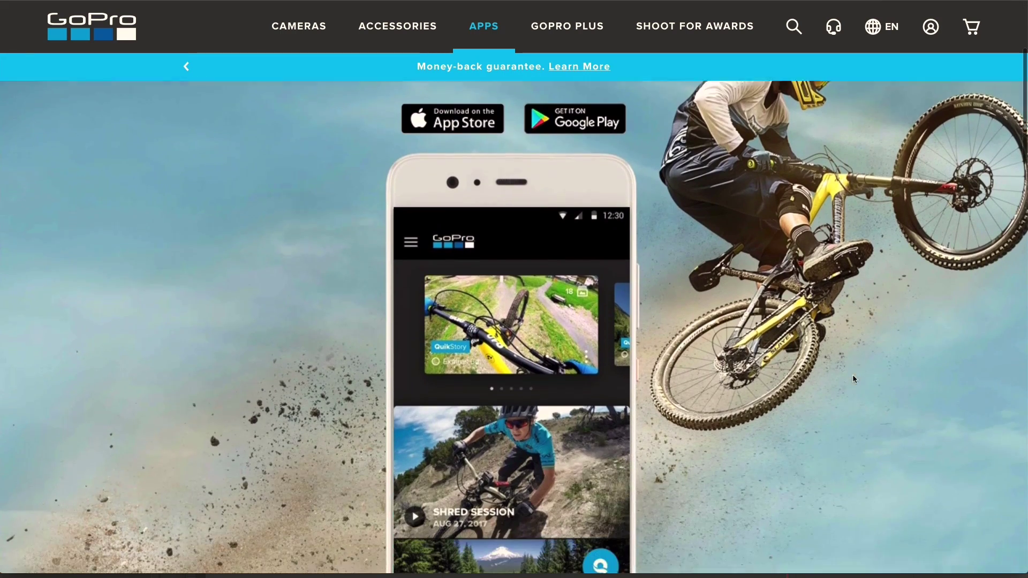
scroll(853, 378, "down", 7)
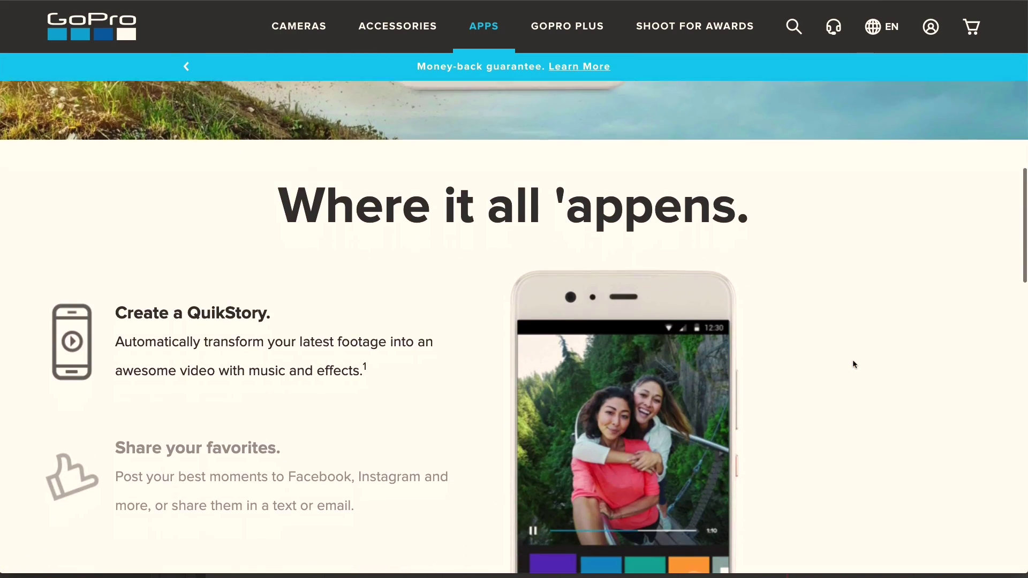
scroll(854, 362, "down", 2)
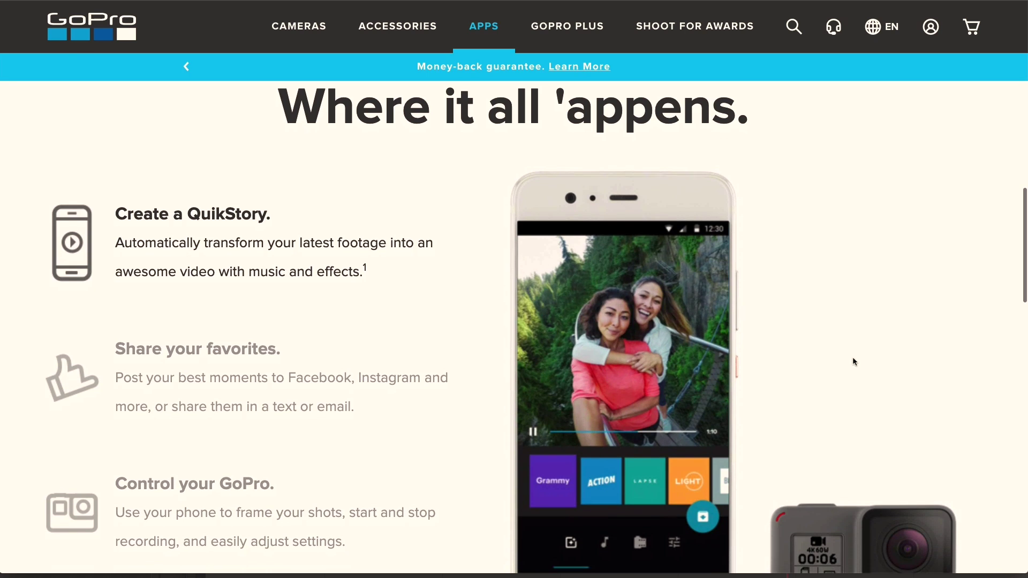
scroll(853, 362, "down", 1)
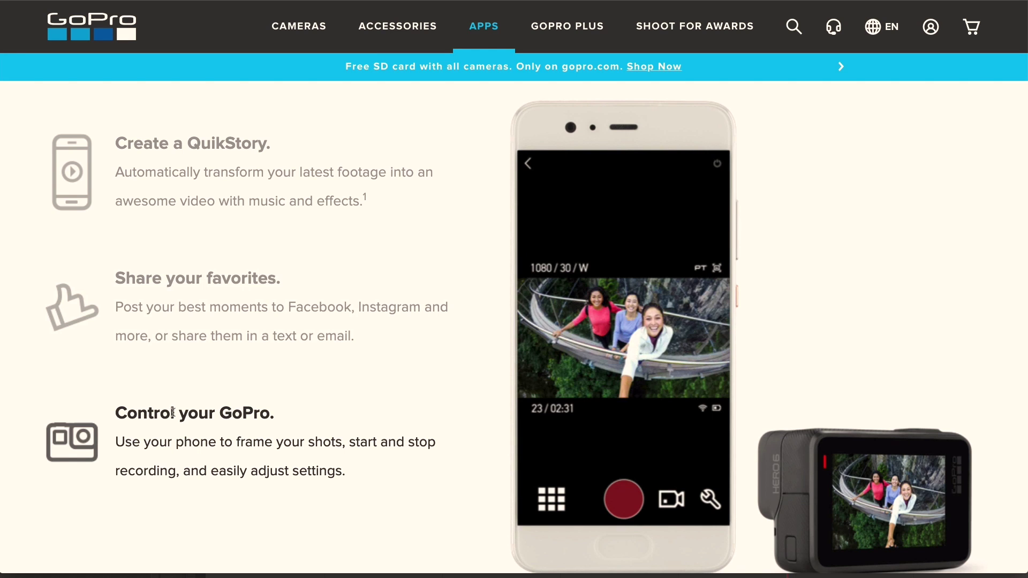
scroll(173, 413, "down", 1)
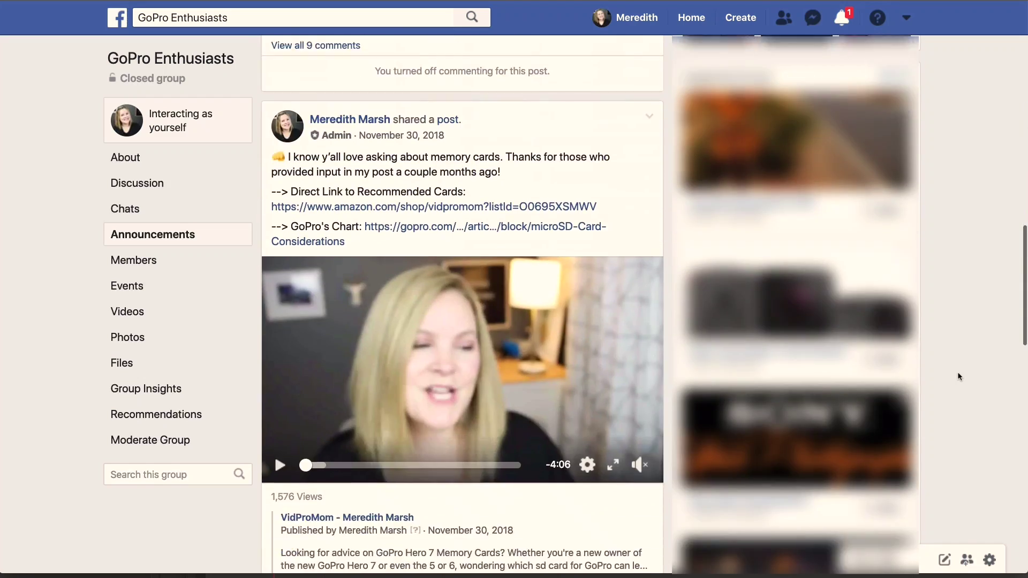
Circle the poll's voter-count column in pink and underline the Premiere Pro option.
scroll(958, 376, "down", 15)
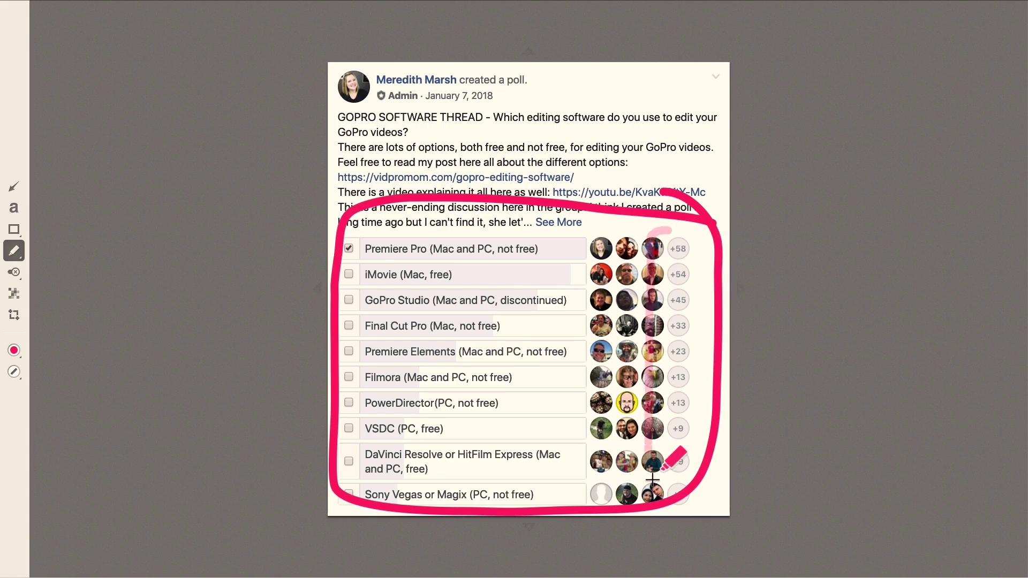
left_click_drag(672, 245, 670, 235)
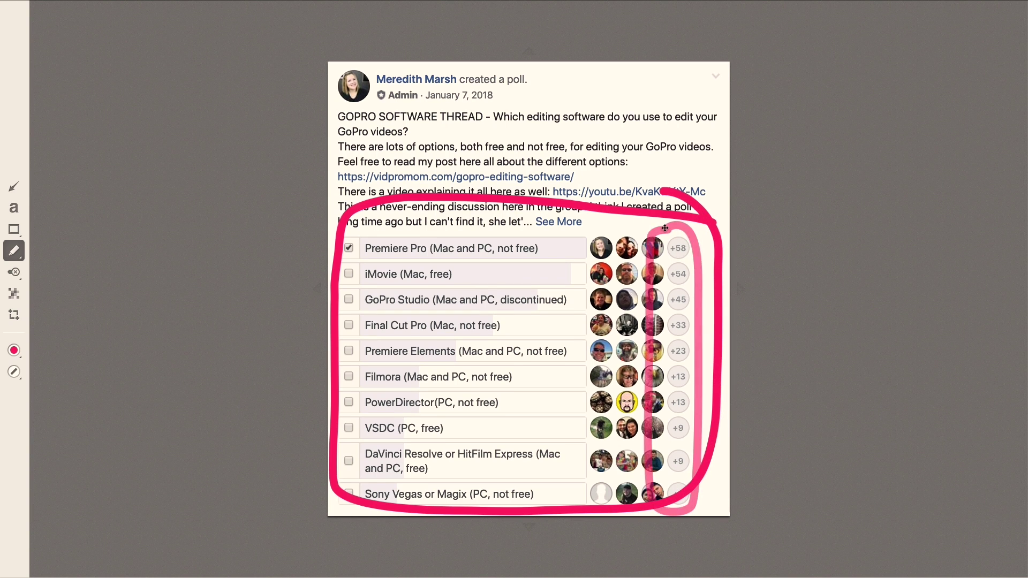
left_click_drag(504, 263, 552, 262)
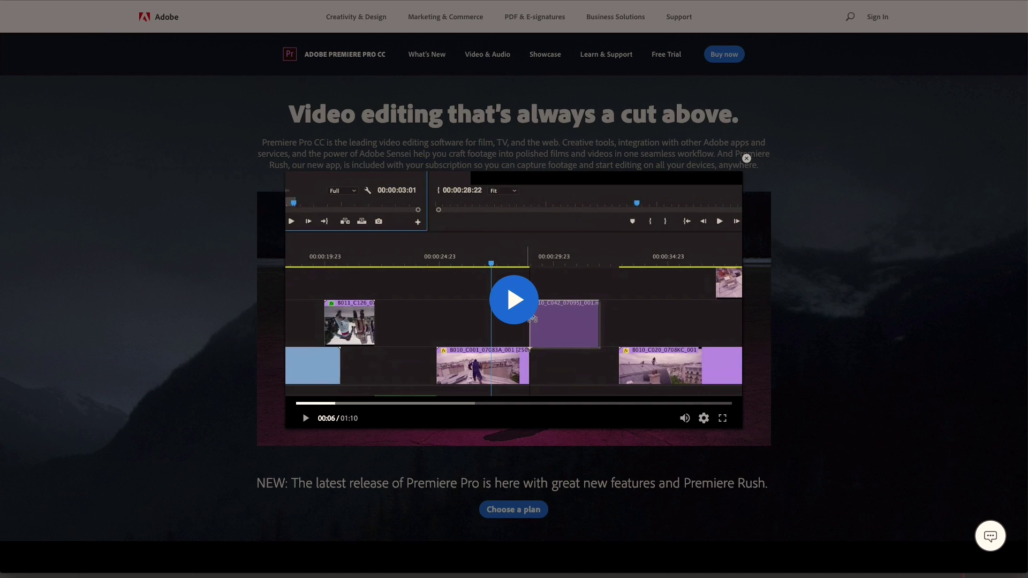